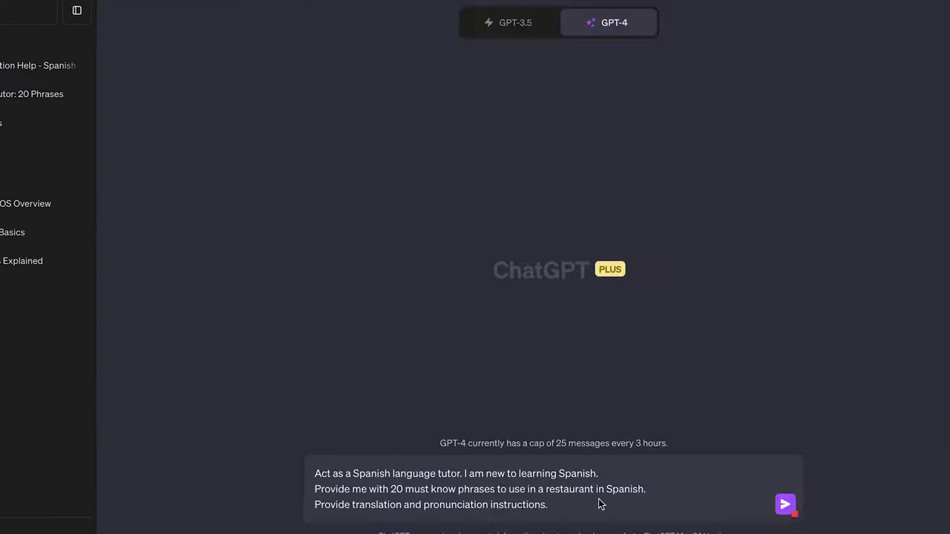
# - Send the request for common Spanish restaurant phrases with English translations and phonetic pronunciations
pyautogui.press('Return')
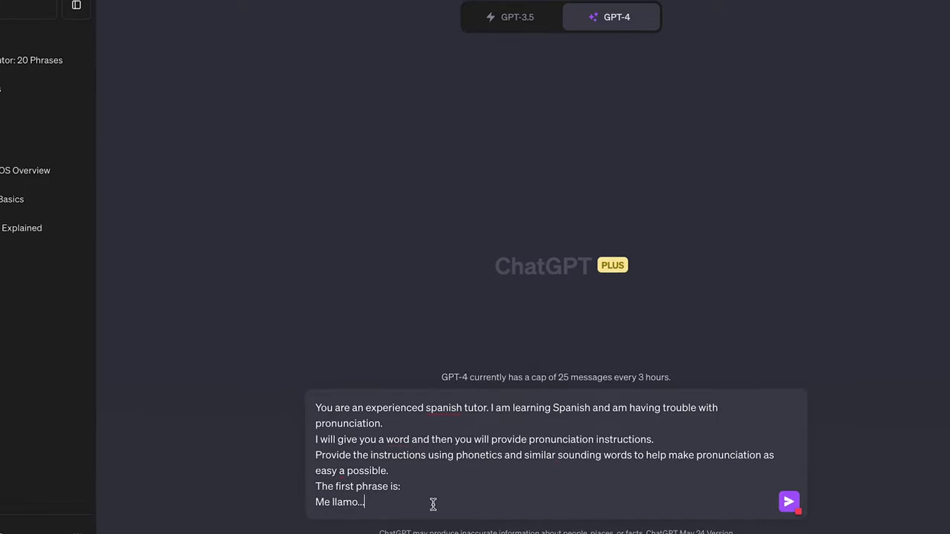
# - Send the Spanish-tutor prompt asking for a phonetic breakdown of 'Me llamo'
pyautogui.press('Return')
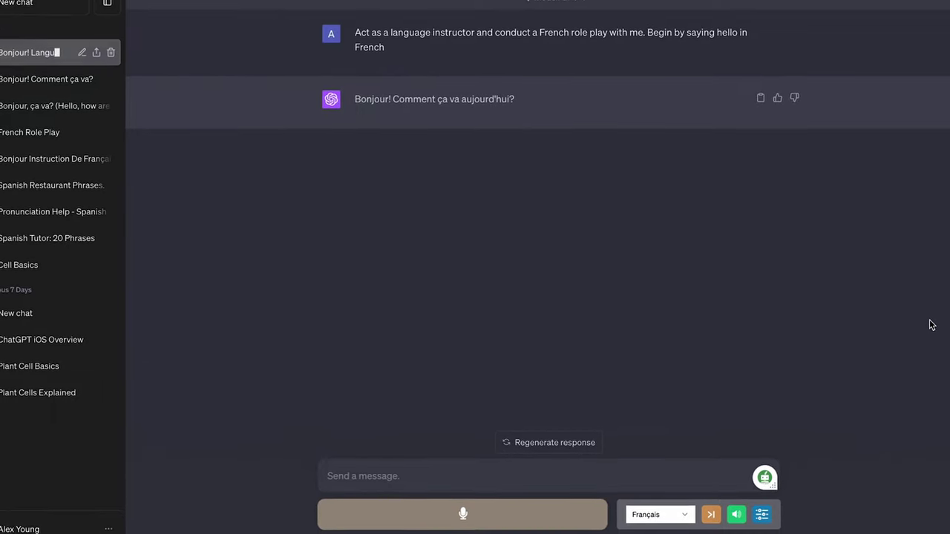
# - Record and send a spoken French self-introduction replying to the greeting
pyautogui.click(467, 518)
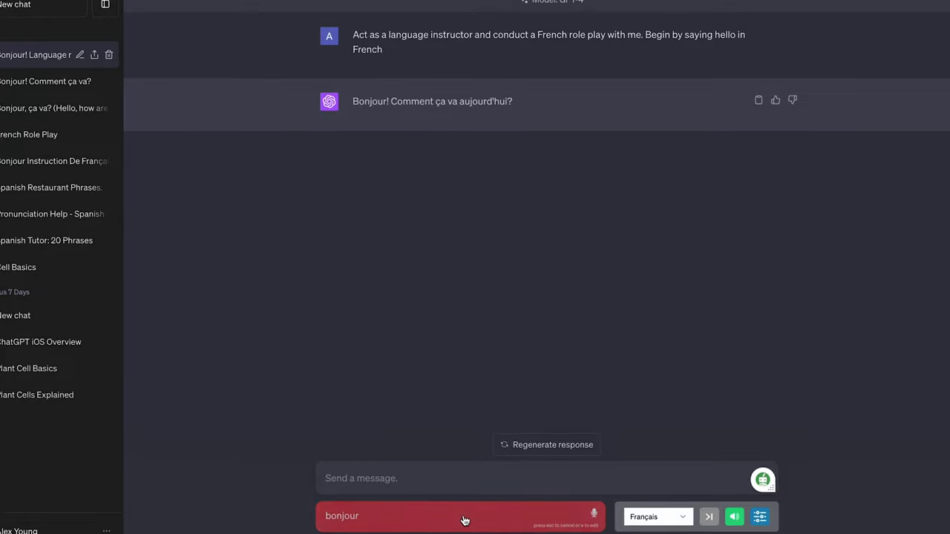
pyautogui.click(467, 517)
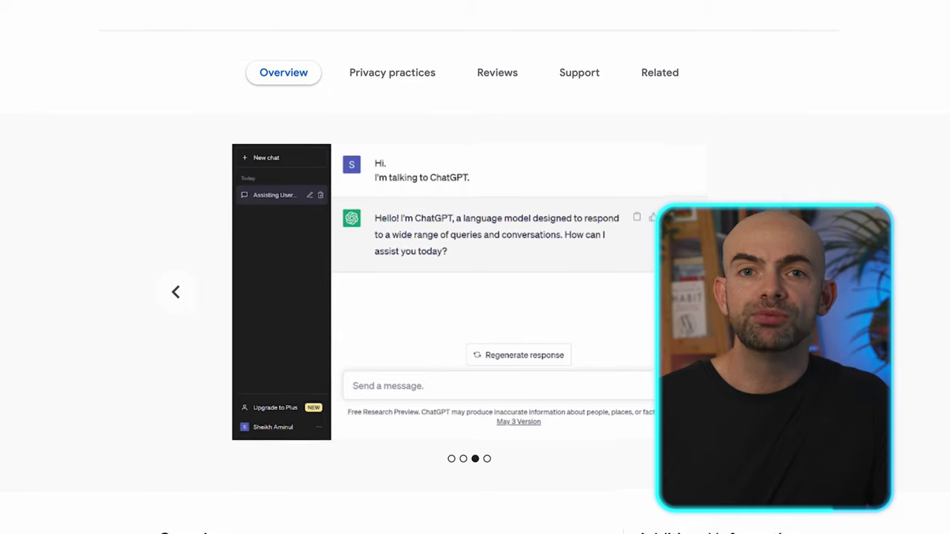
# - Add the VoiceWave extension to Chrome and send the French role-play prompt
pyautogui.click(778, 64)
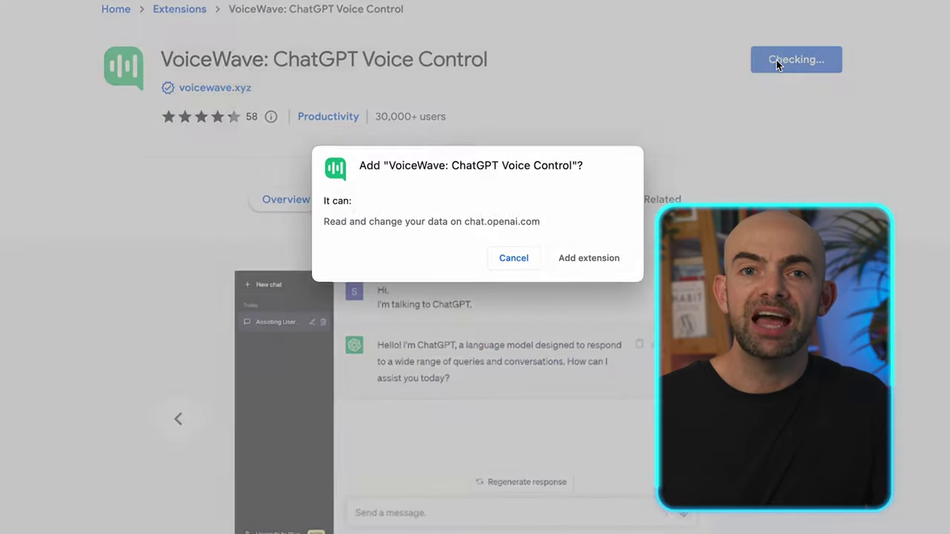
pyautogui.click(589, 260)
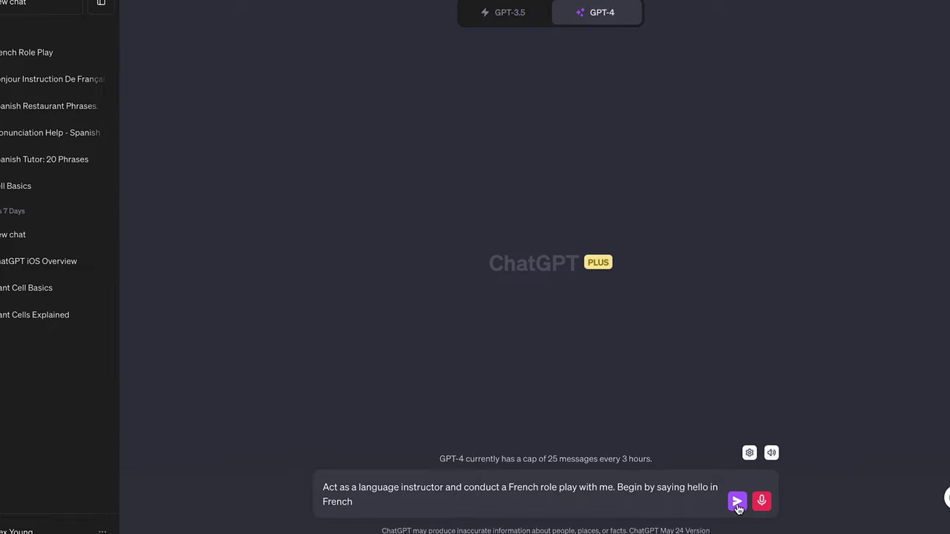
pyautogui.click(738, 503)
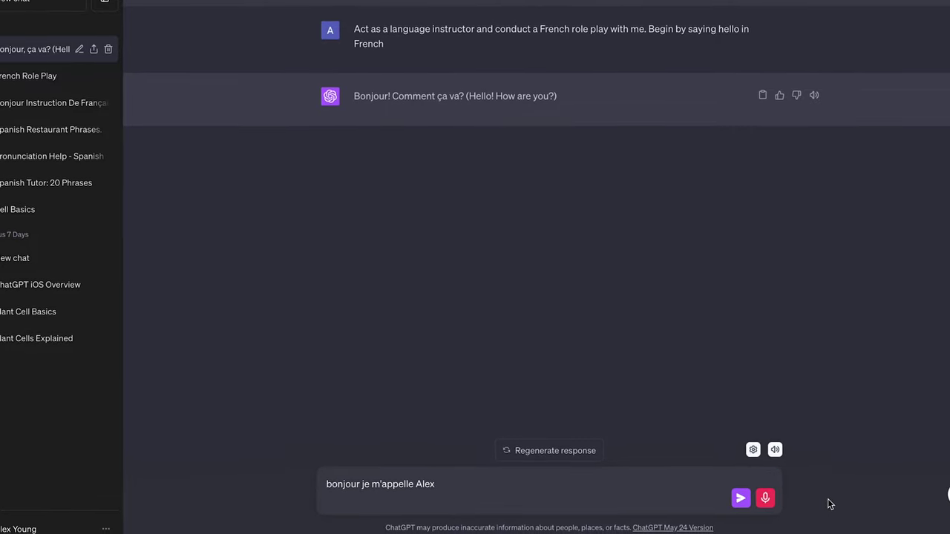
# - Send a typed French self-introduction to continue the role play
pyautogui.press('Return')
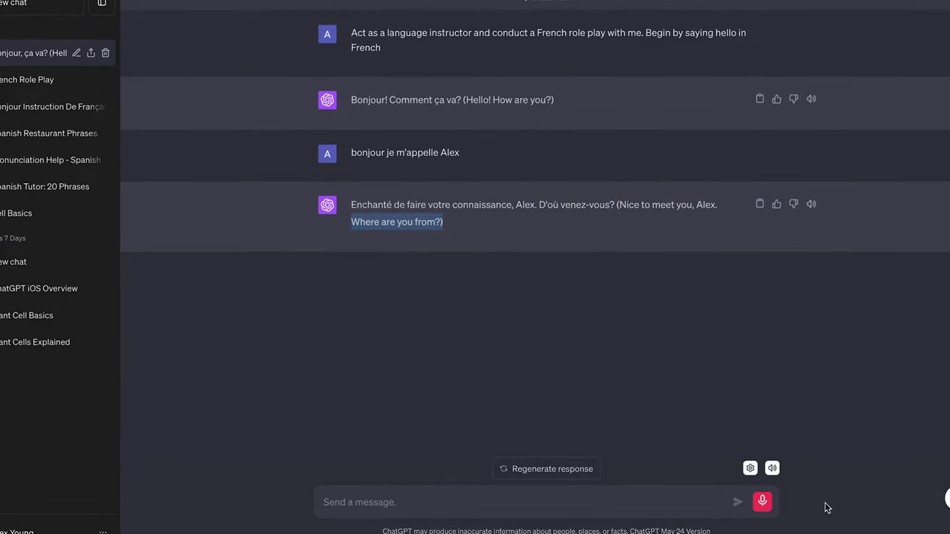
# - In VoiceWave settings, keep English (United States) as control language and list the read-aloud voices
pyautogui.click(747, 469)
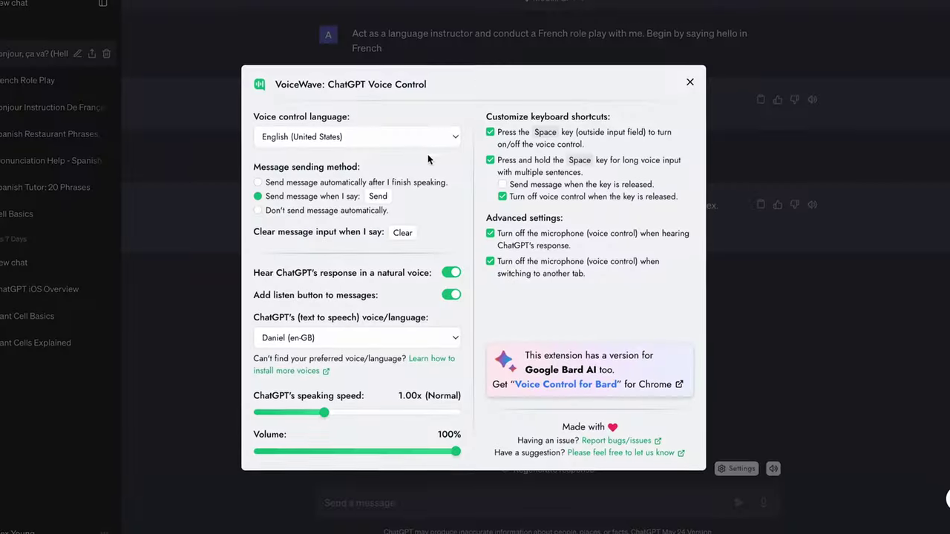
pyautogui.click(414, 133)
pyautogui.click(418, 134)
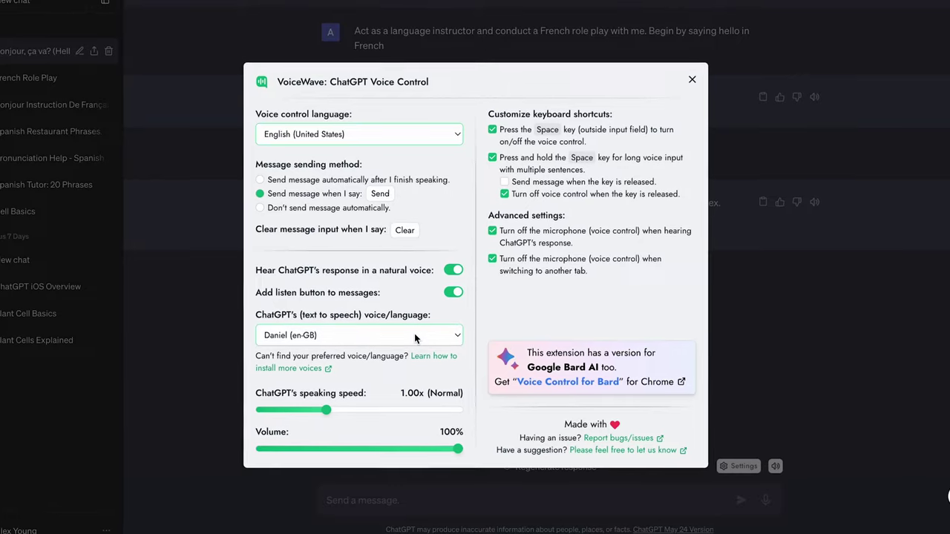
pyautogui.click(414, 333)
pyautogui.scroll(-10, 405, 378)
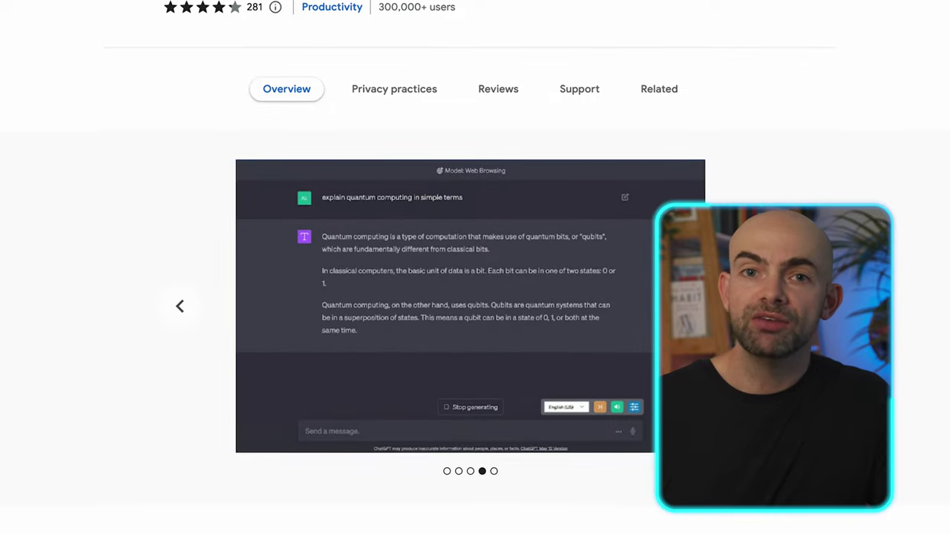
# - Add the Voice Control for ChatGPT extension to Chrome
pyautogui.scroll(3, 475, 267)
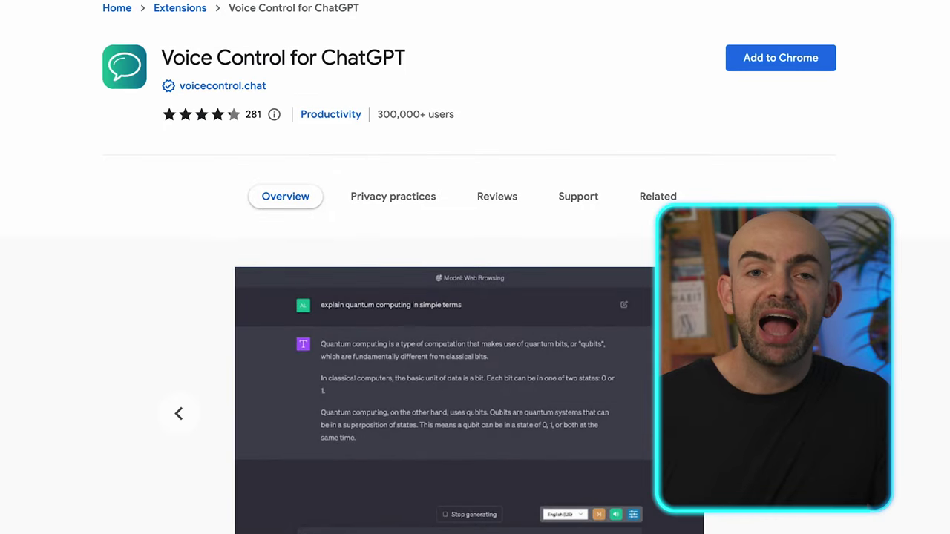
pyautogui.click(781, 61)
pyautogui.click(570, 255)
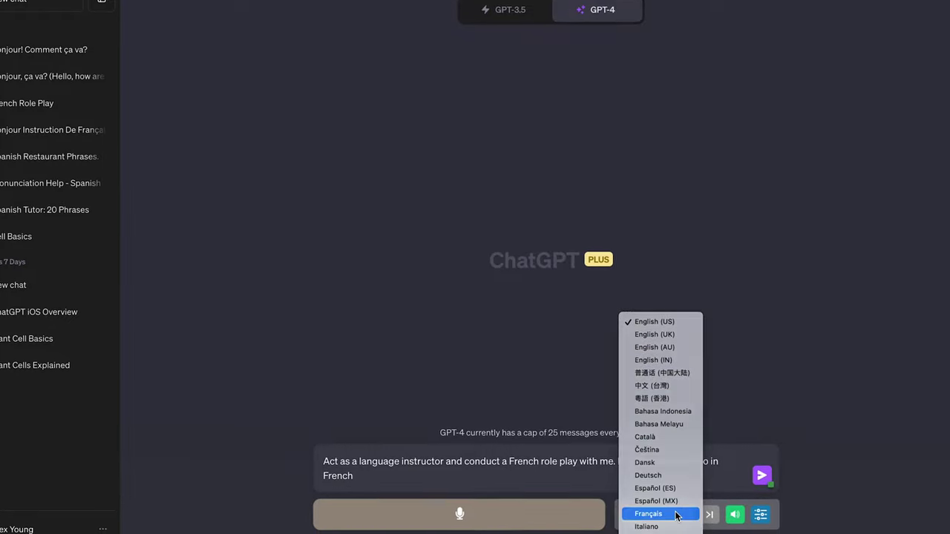
# - Set the speaking language to Français, send the role-play prompt, and record a spoken reply
pyautogui.click(651, 513)
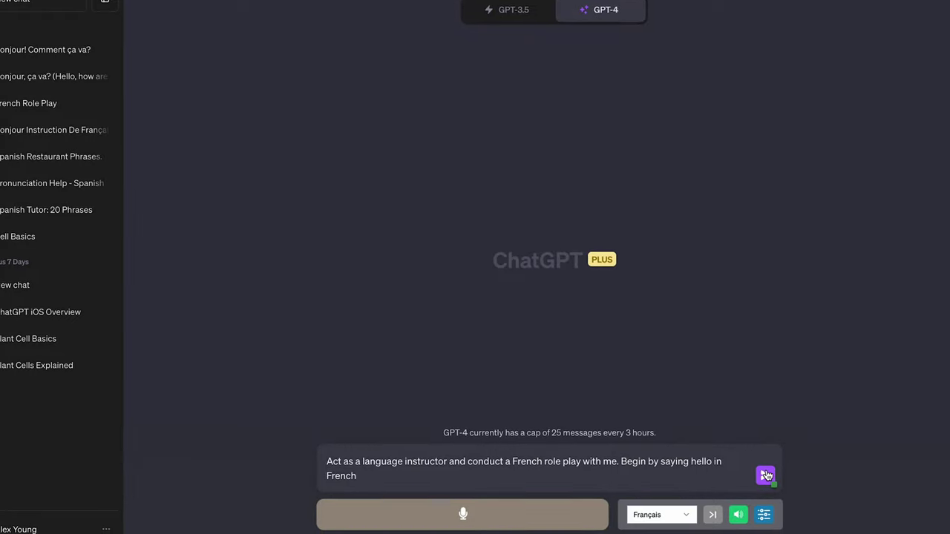
pyautogui.click(764, 475)
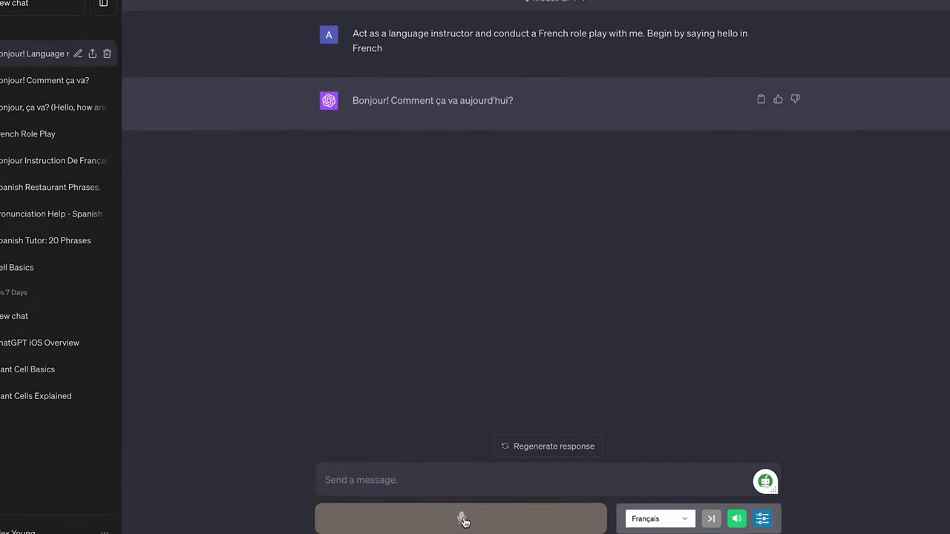
pyautogui.click(469, 519)
pyautogui.click(464, 522)
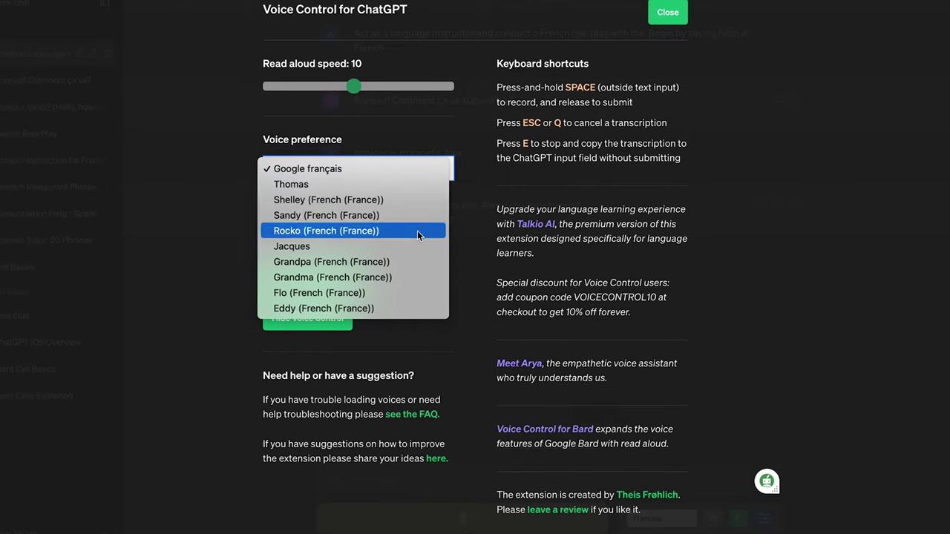
# - Keep Google français as the read-aloud voice and switch to the compact interface
pyautogui.click(467, 285)
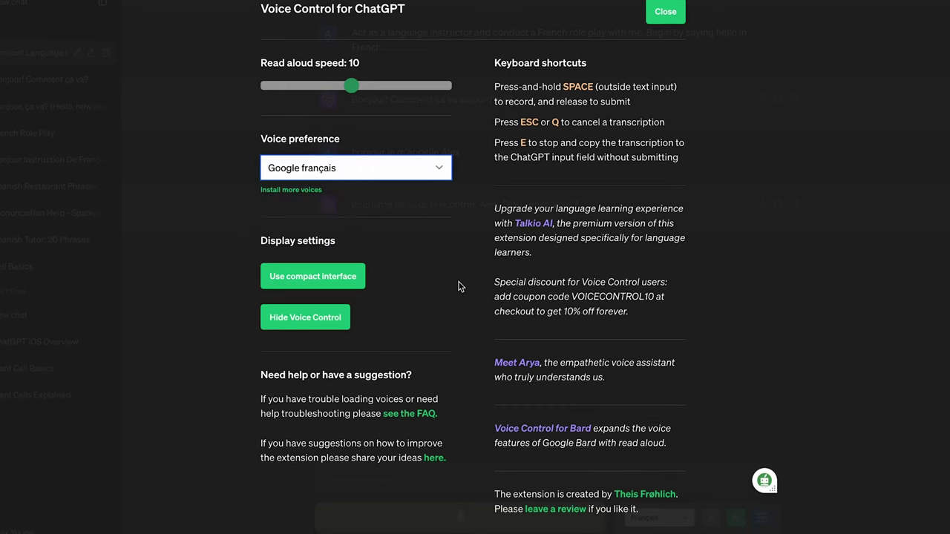
pyautogui.click(346, 274)
pyautogui.moveTo(740, 515)
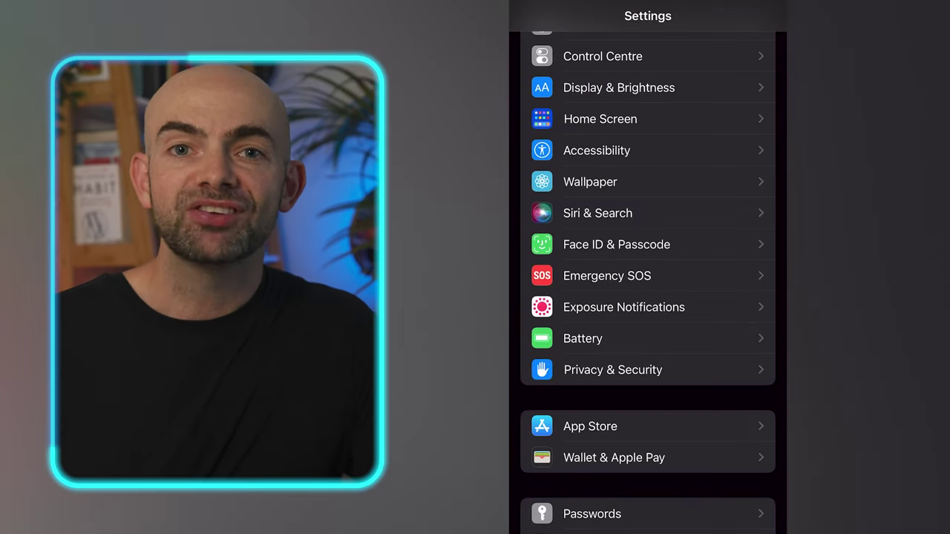
# - Turn on Speak Screen and Show Controller under Accessibility > Spoken Content
pyautogui.click(596, 150)
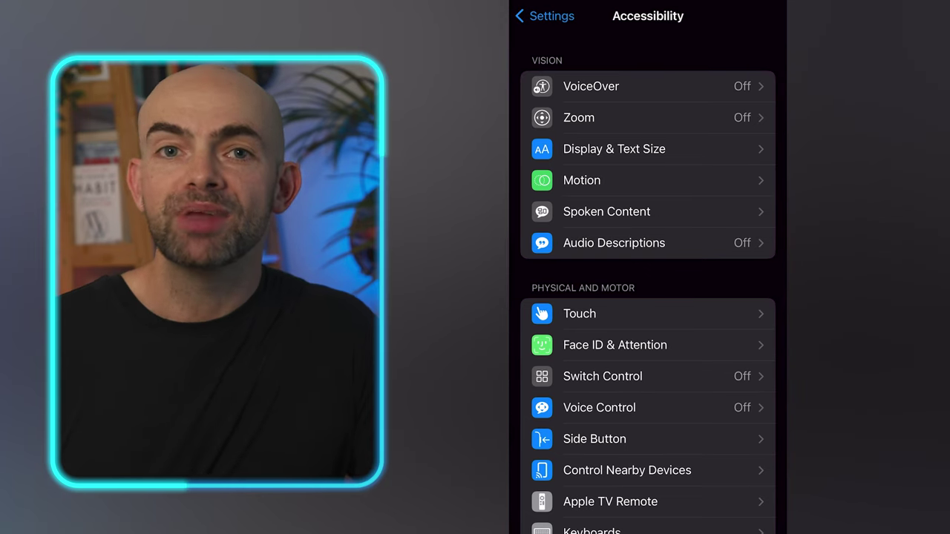
pyautogui.click(606, 211)
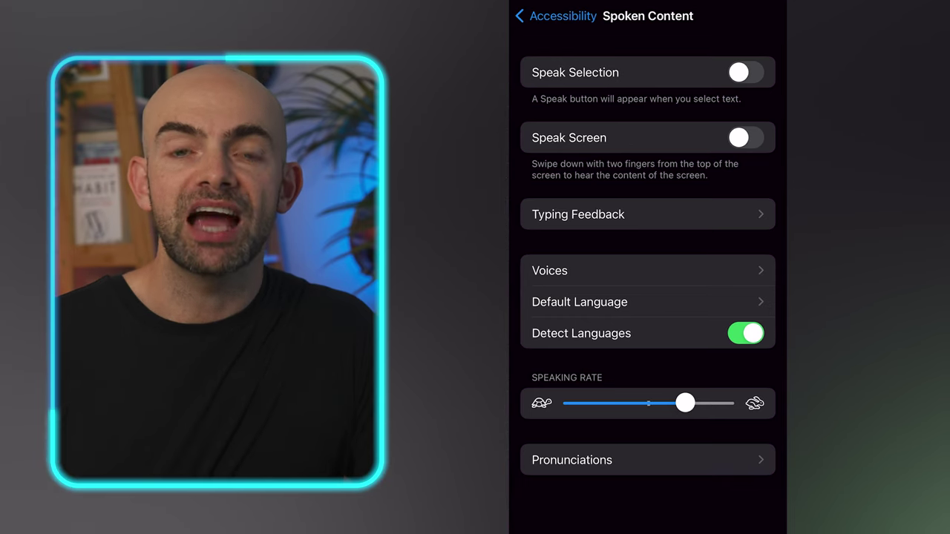
pyautogui.click(745, 138)
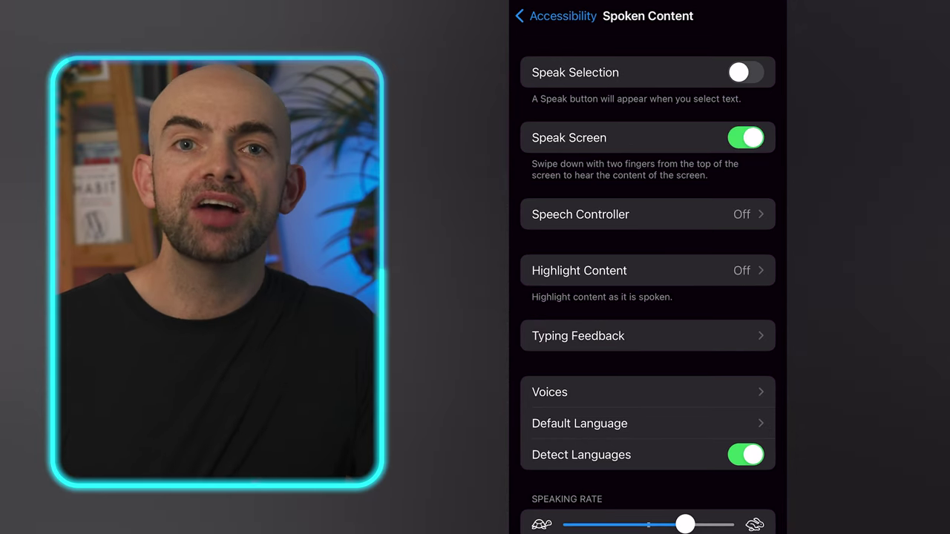
pyautogui.click(580, 214)
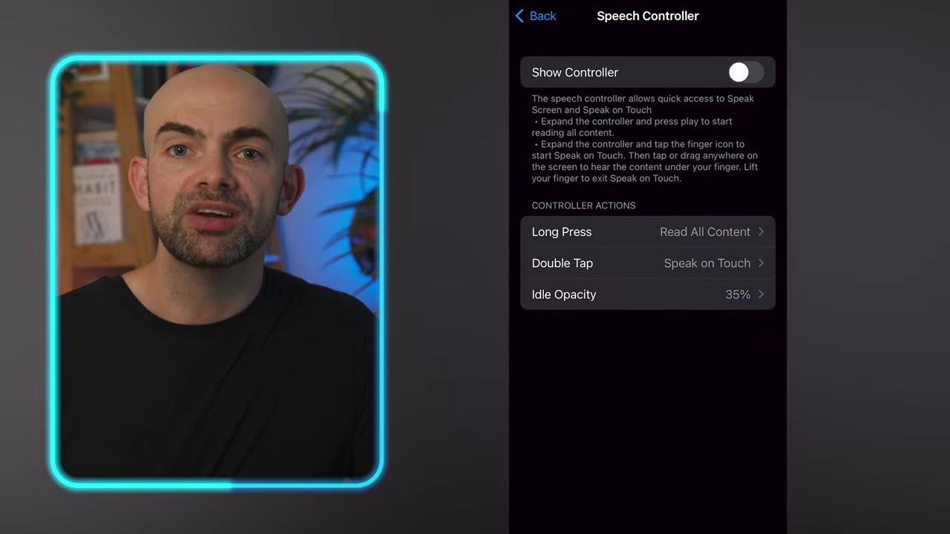
pyautogui.click(745, 72)
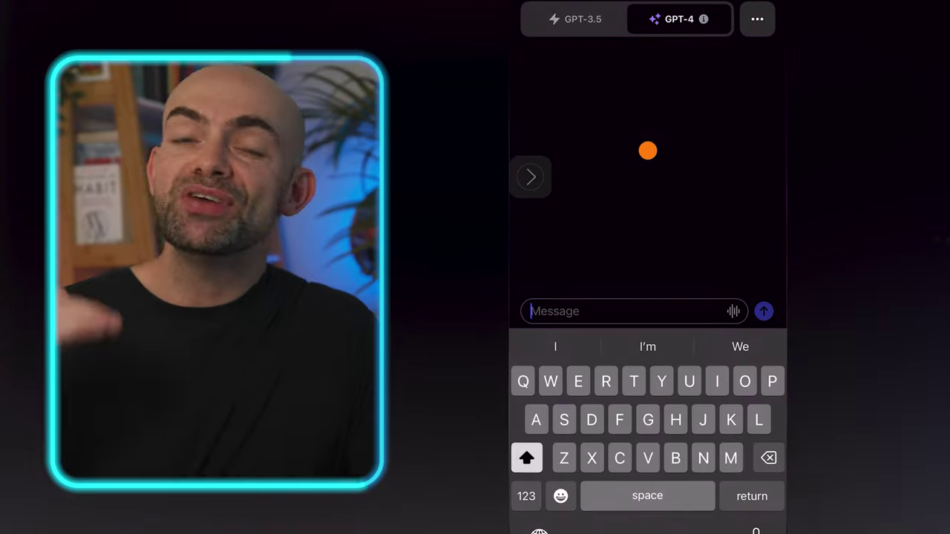
# - Dictate the Spanish-instructor, Spanish-only role-play prompt and send it
pyautogui.click(734, 311)
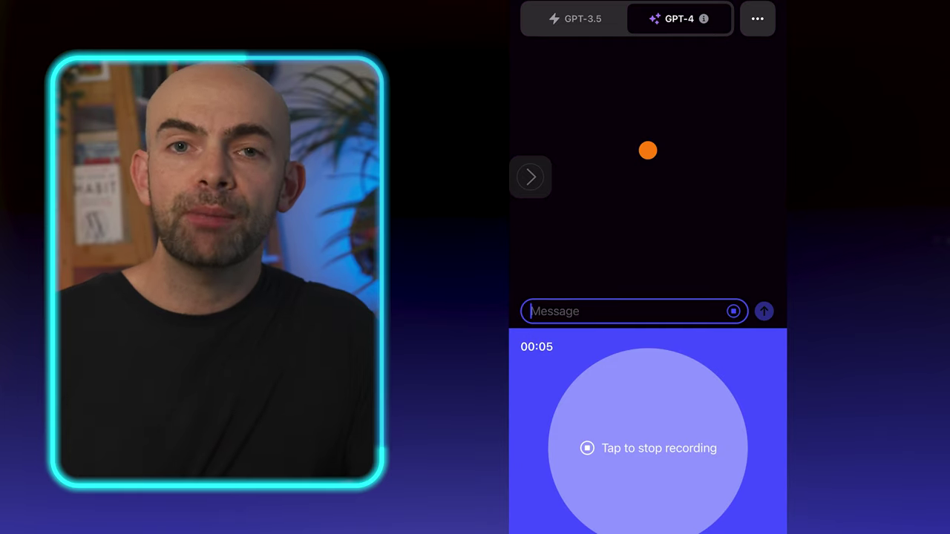
pyautogui.click(648, 449)
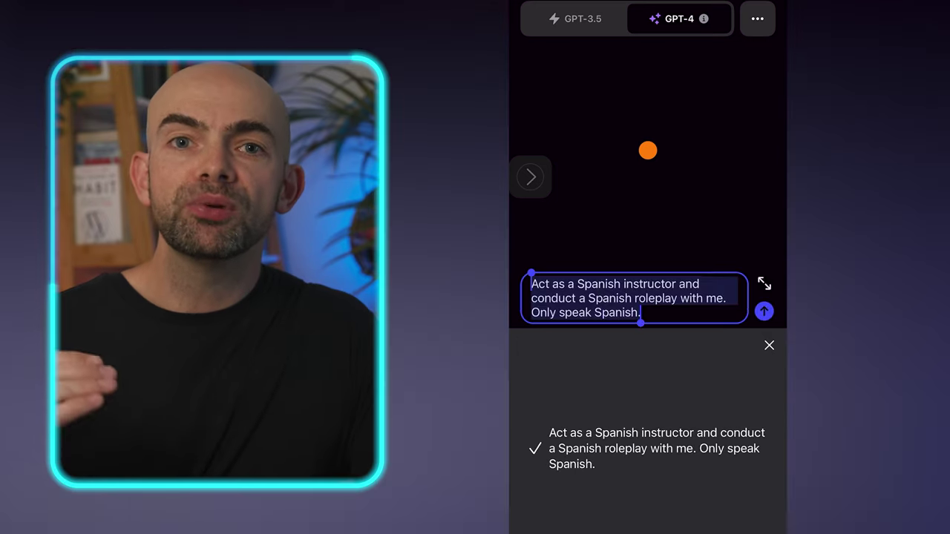
pyautogui.click(764, 312)
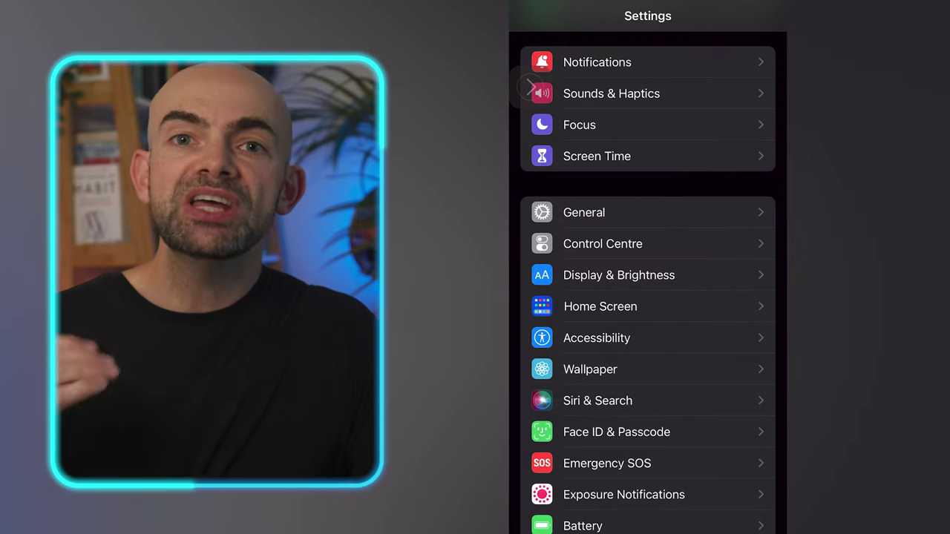
# - Turn off Enable Dictation in iOS General > Keyboard settings and confirm
pyautogui.click(583, 212)
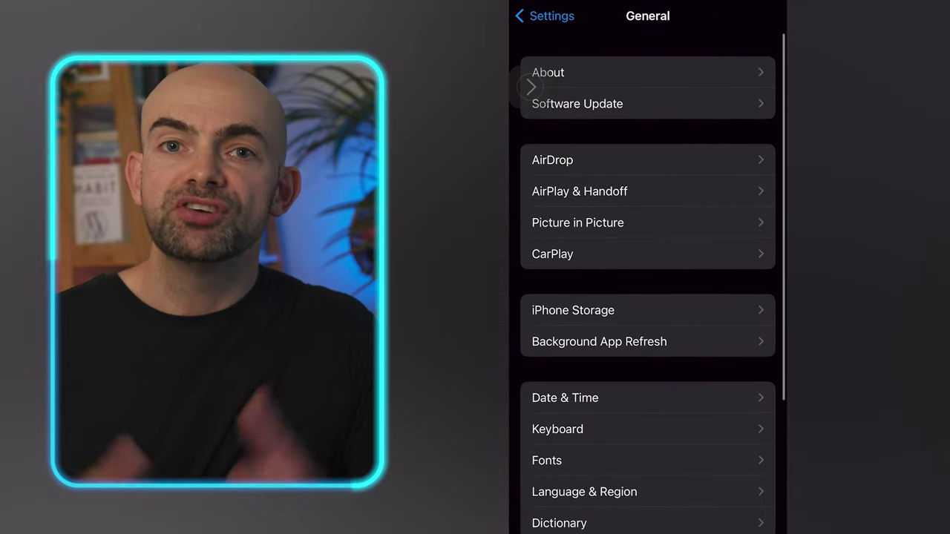
pyautogui.scroll(-2, 531, 87)
pyautogui.click(557, 360)
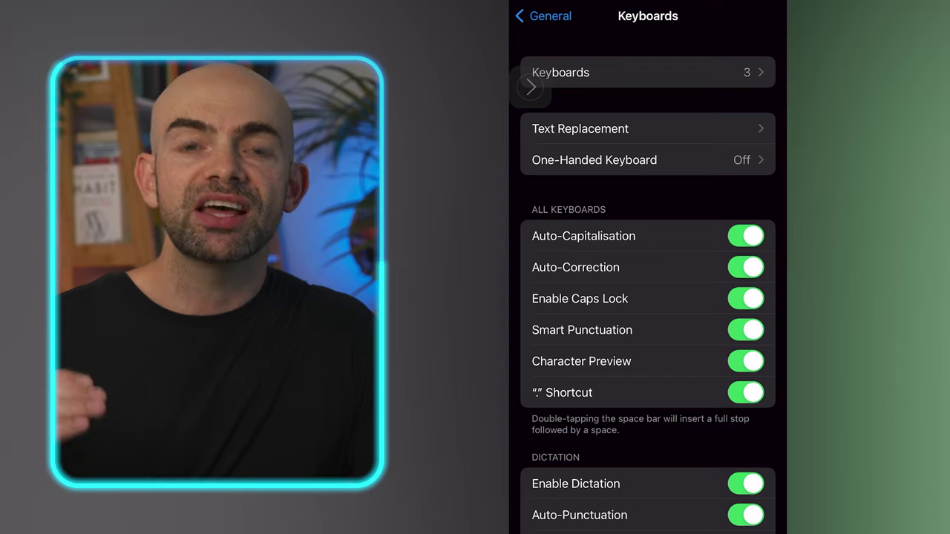
pyautogui.scroll(-5, 531, 86)
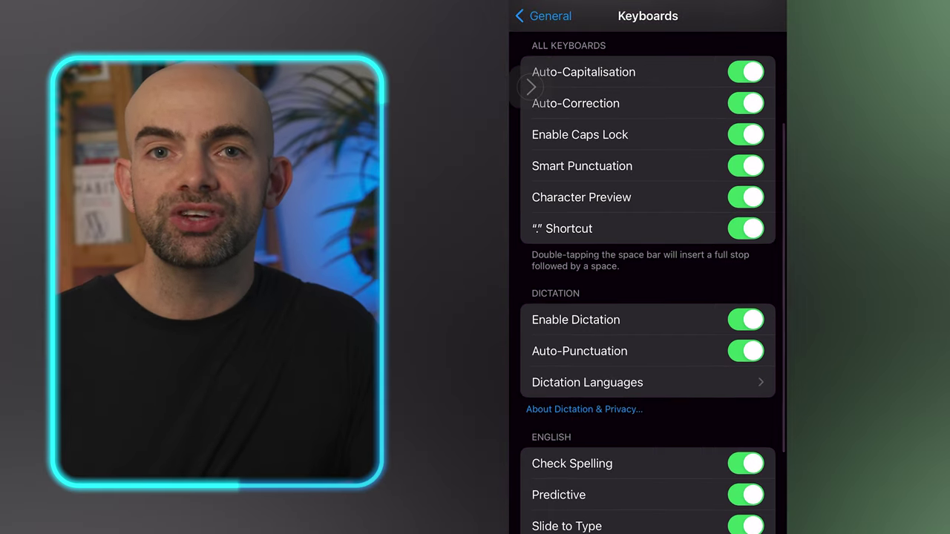
pyautogui.click(746, 320)
pyautogui.click(648, 477)
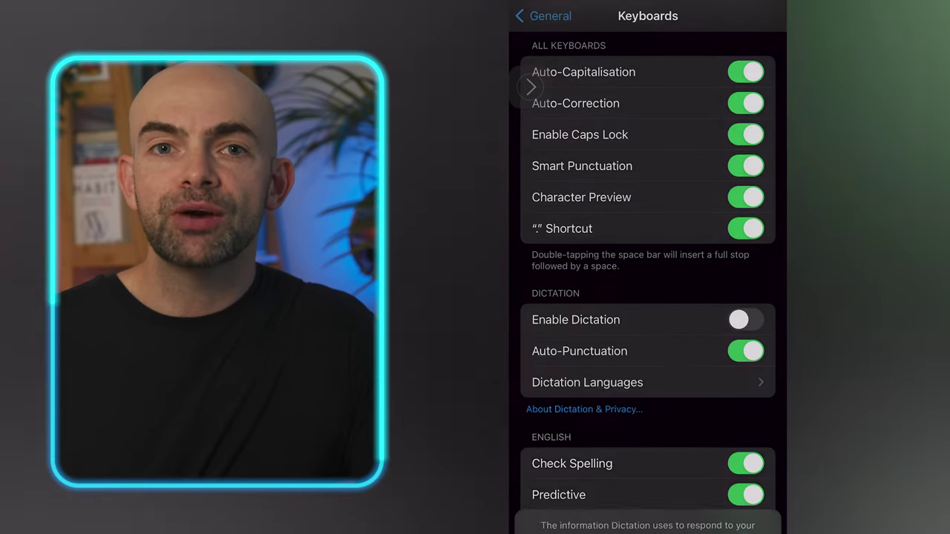
# - Turn Enable Dictation back on, confirm it, and open the Dictation Languages list
pyautogui.click(746, 320)
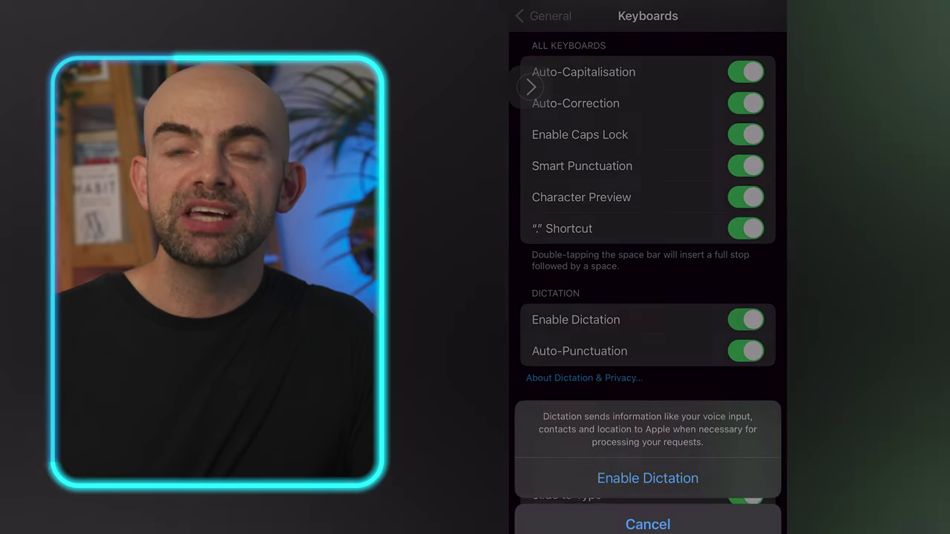
pyautogui.click(648, 477)
pyautogui.click(587, 382)
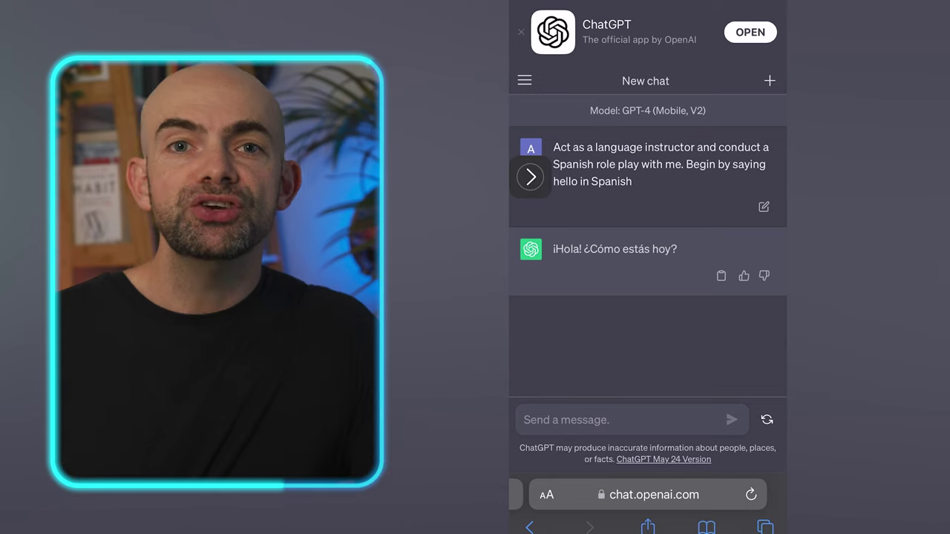
# - Dictate a Spanish self-introduction in reply to ChatGPT's greeting and send it
pyautogui.click(594, 419)
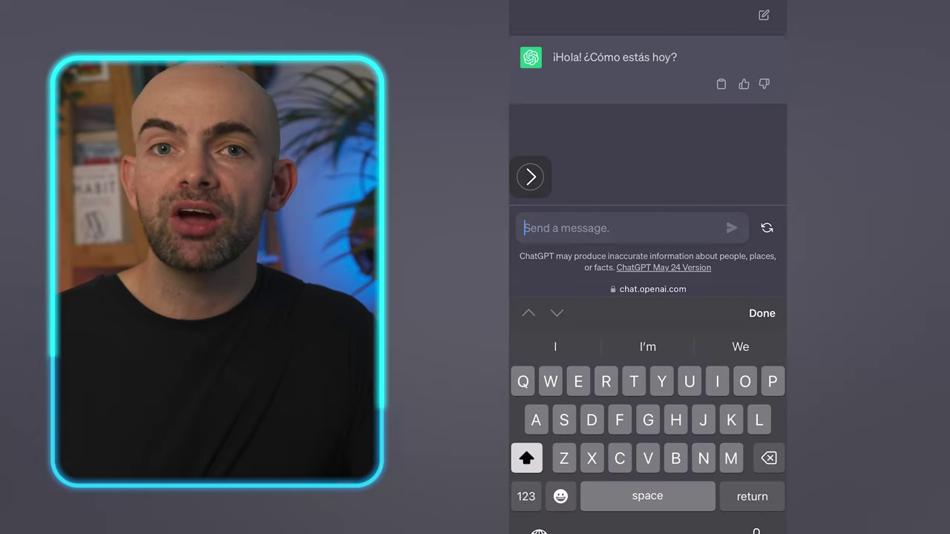
pyautogui.click(756, 530)
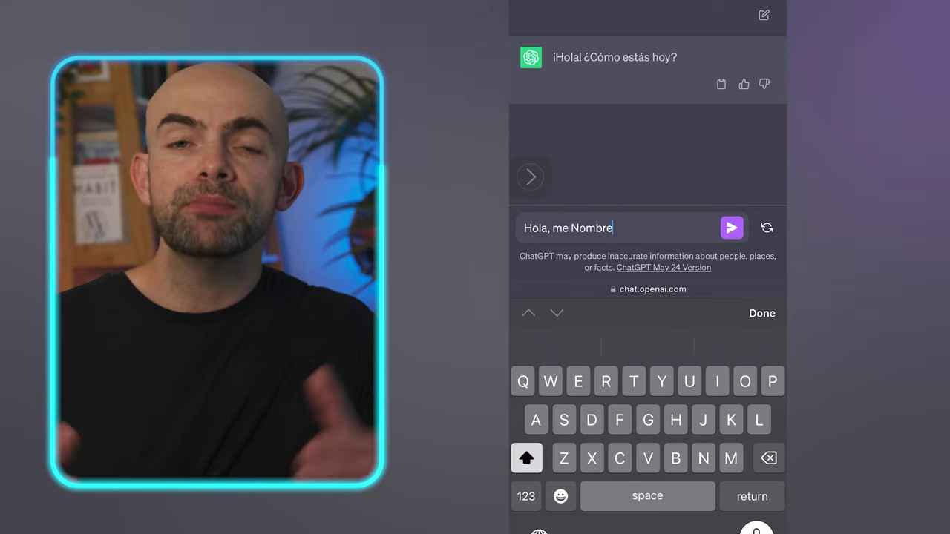
pyautogui.click(732, 228)
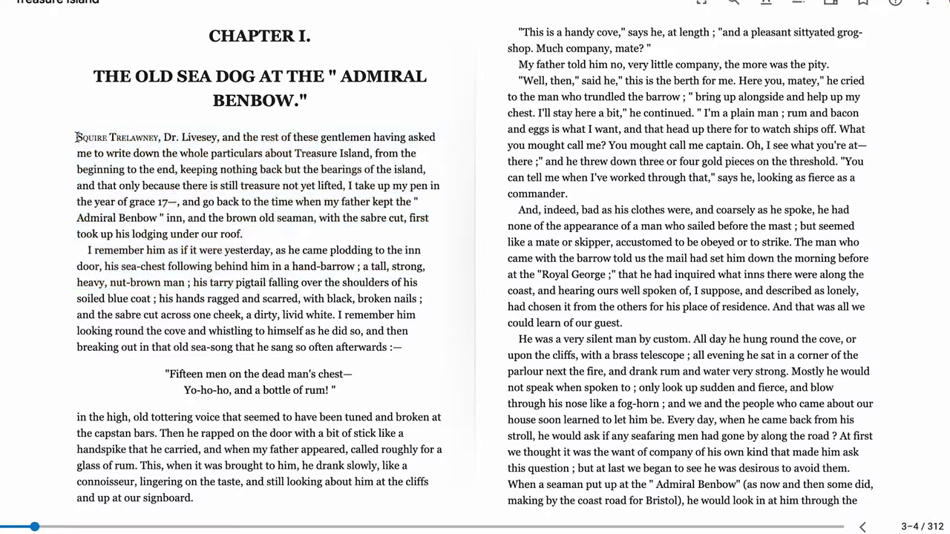
# - Send Treasure Island's Chapter I opening paragraph to ChatGPT for French translation
pyautogui.moveTo(78, 137); pyautogui.dragTo(243, 234)
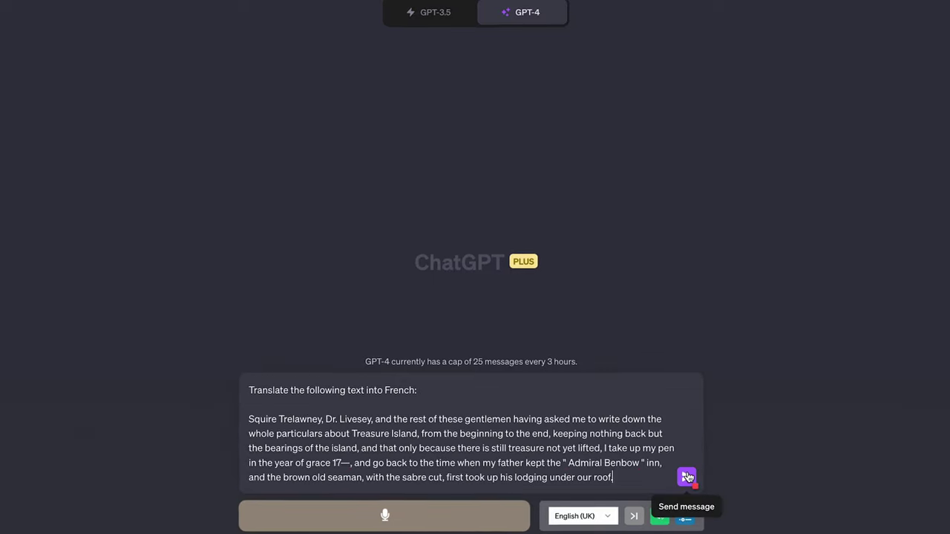
pyautogui.click(689, 477)
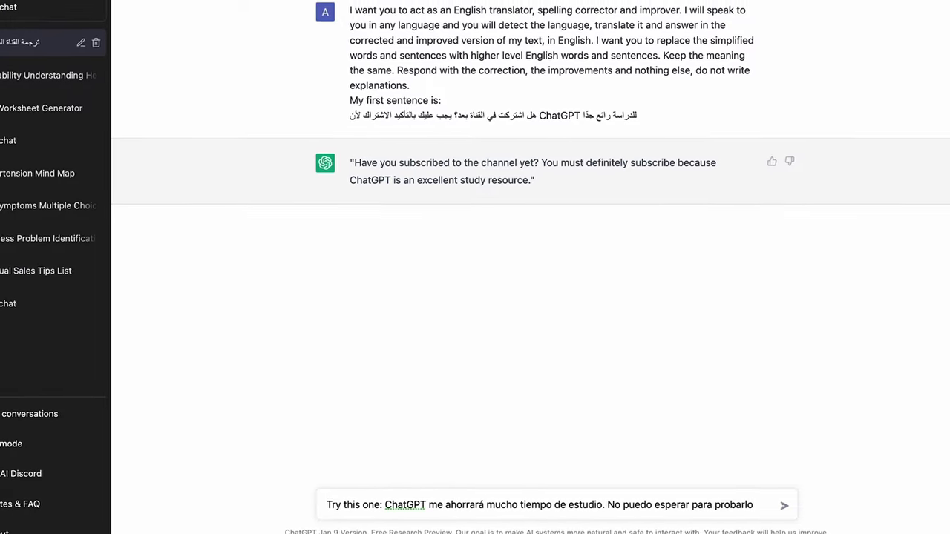
# - Send 'Try this one:' with the Spanish sentence about saving study time
pyautogui.press('Return')
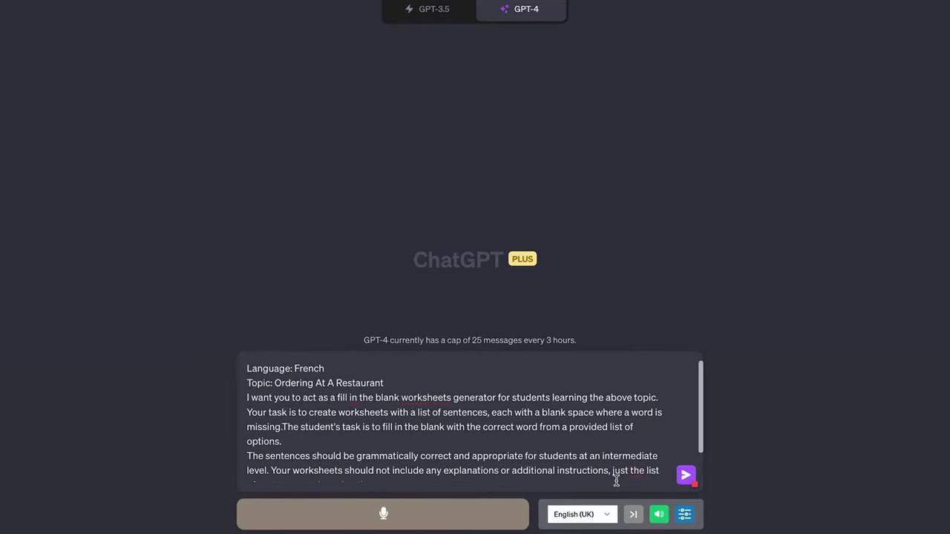
# - Send the French restaurant-ordering worksheet prompt and mute spoken readout of replies
pyautogui.click(684, 474)
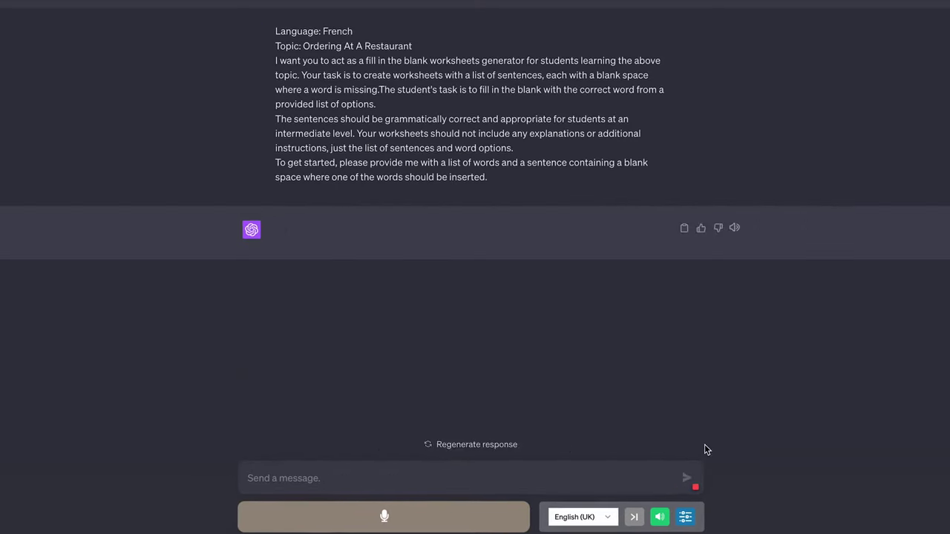
pyautogui.click(663, 518)
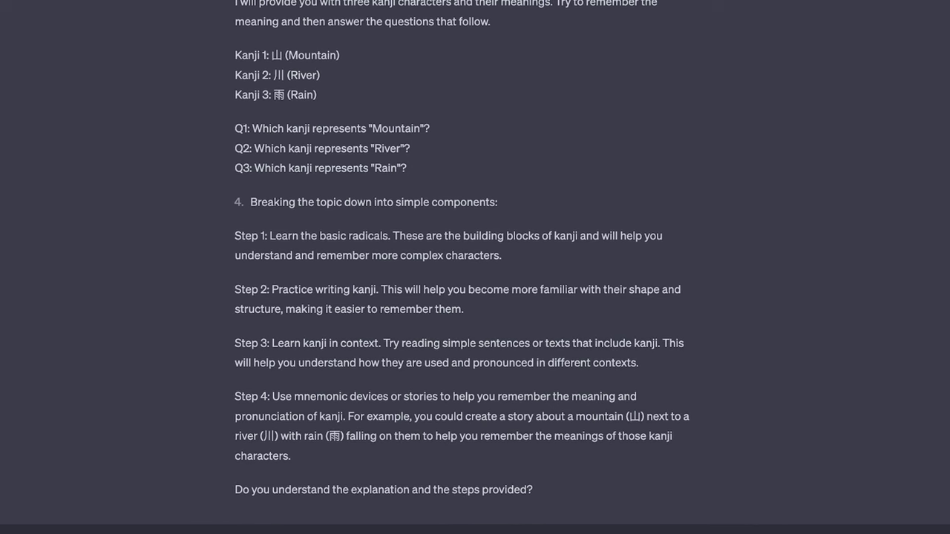
# - Send a reply asking for simple kanji practice questions with answers
pyautogui.press('Return')
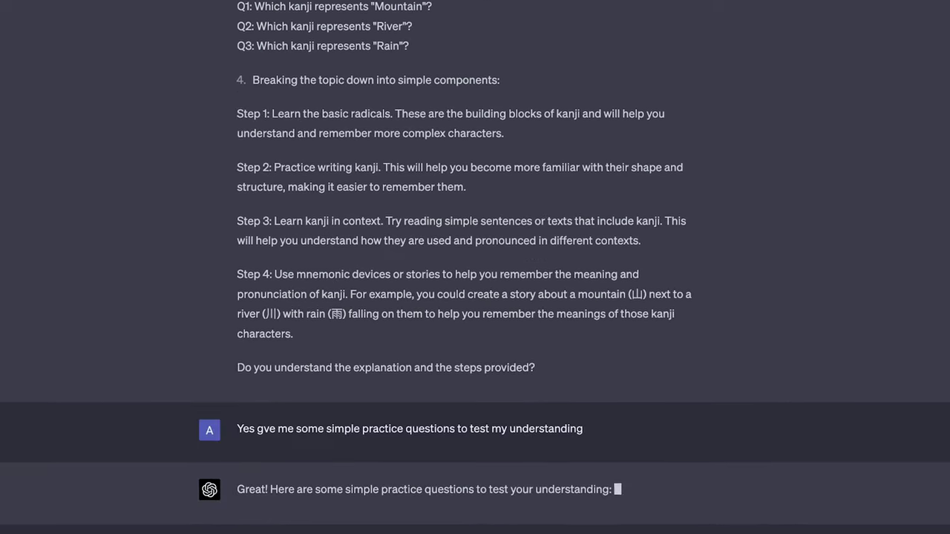